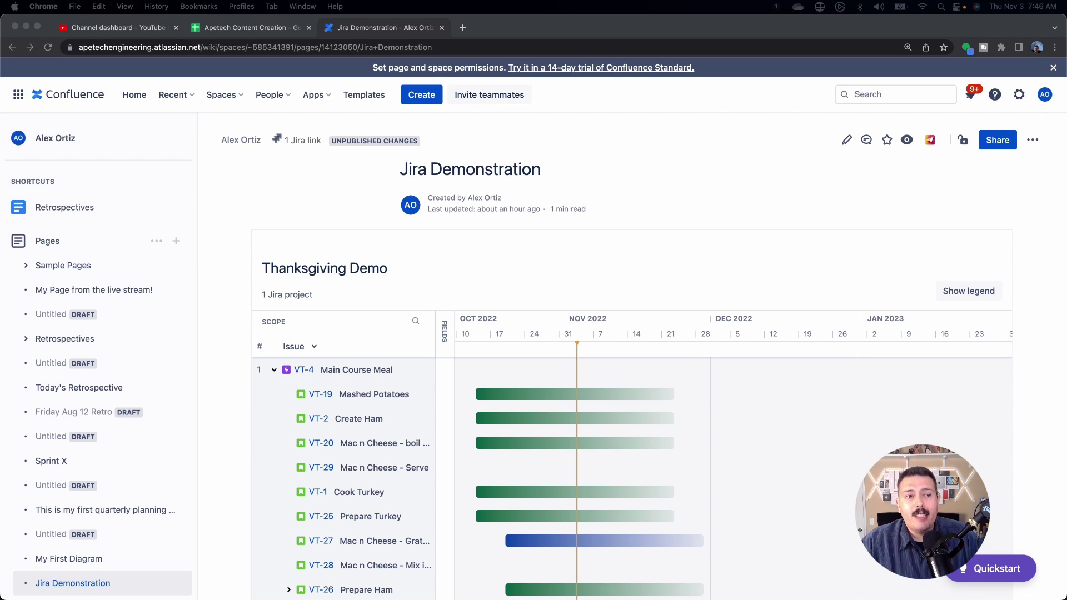
Show the full spaces directory, filtering first to communal and then to personal spaces
left_click(221, 95)
left_click(286, 325)
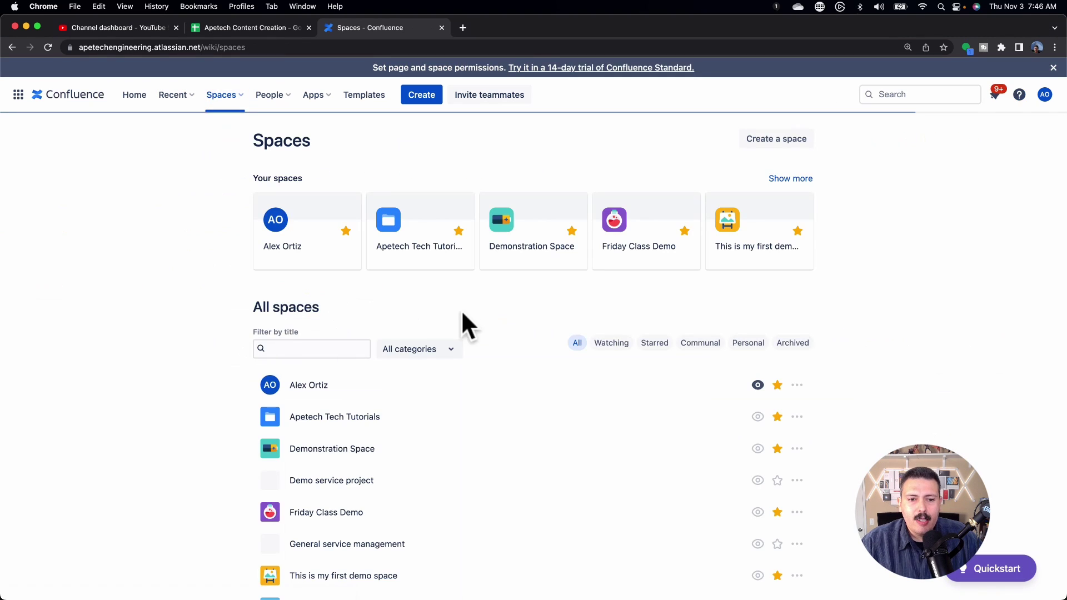
left_click(698, 343)
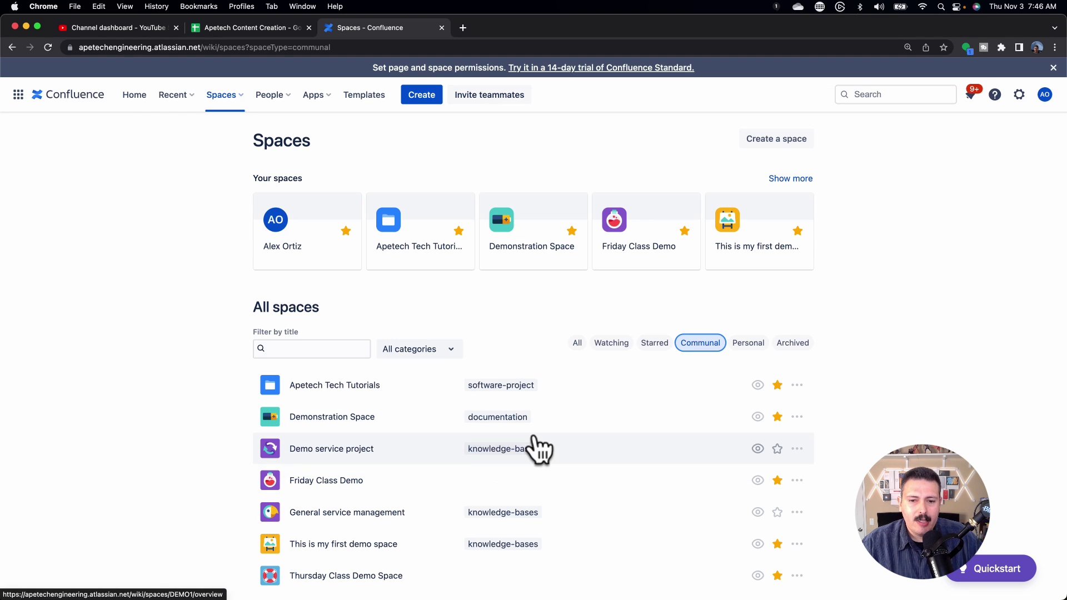
left_click(751, 343)
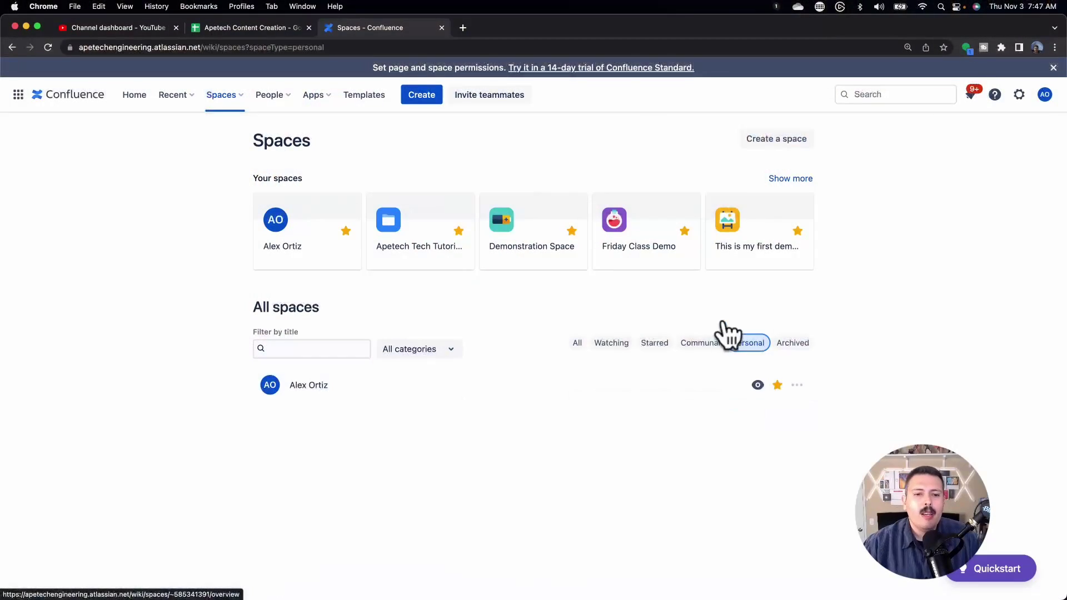
Filter back to communal spaces and open Space Settings for Apetech Tech Tutorials
left_click(696, 348)
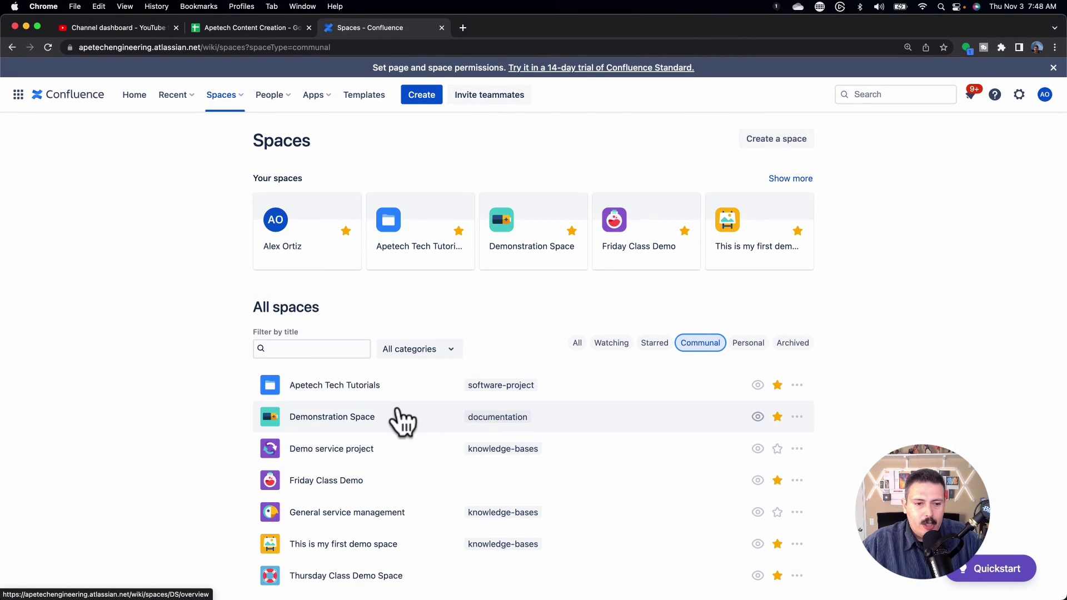
left_click(337, 387)
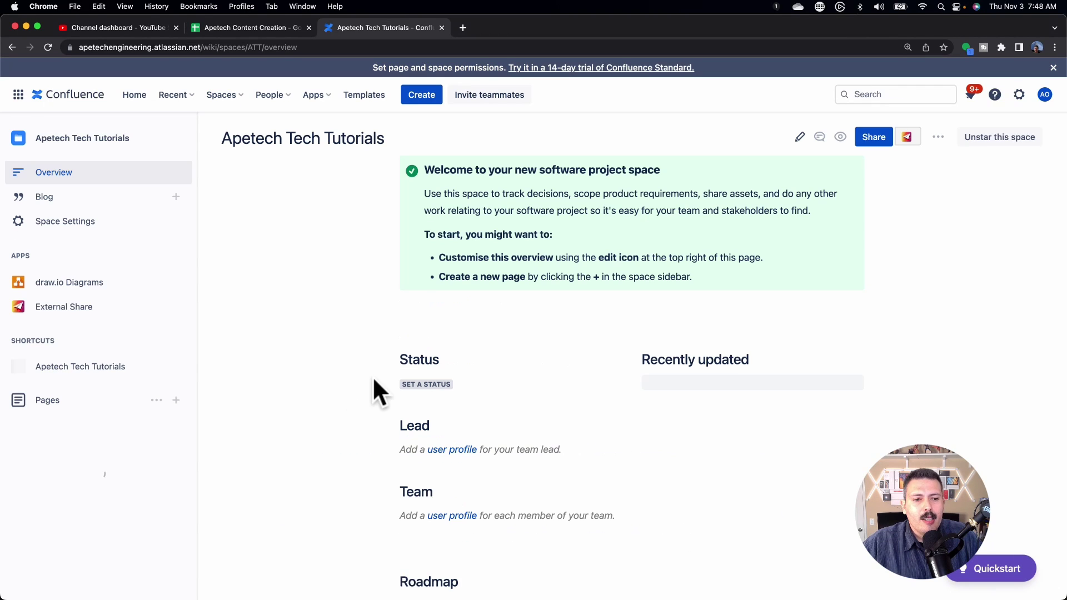
left_click(72, 222)
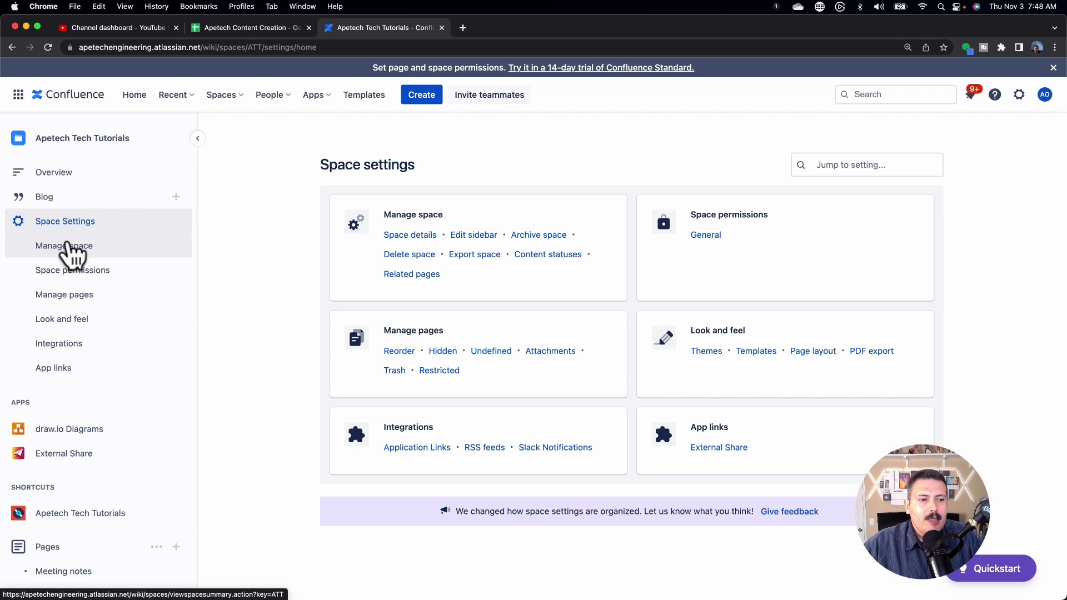
Check Manage space, return to Space settings, and go to the Export space page
left_click(65, 250)
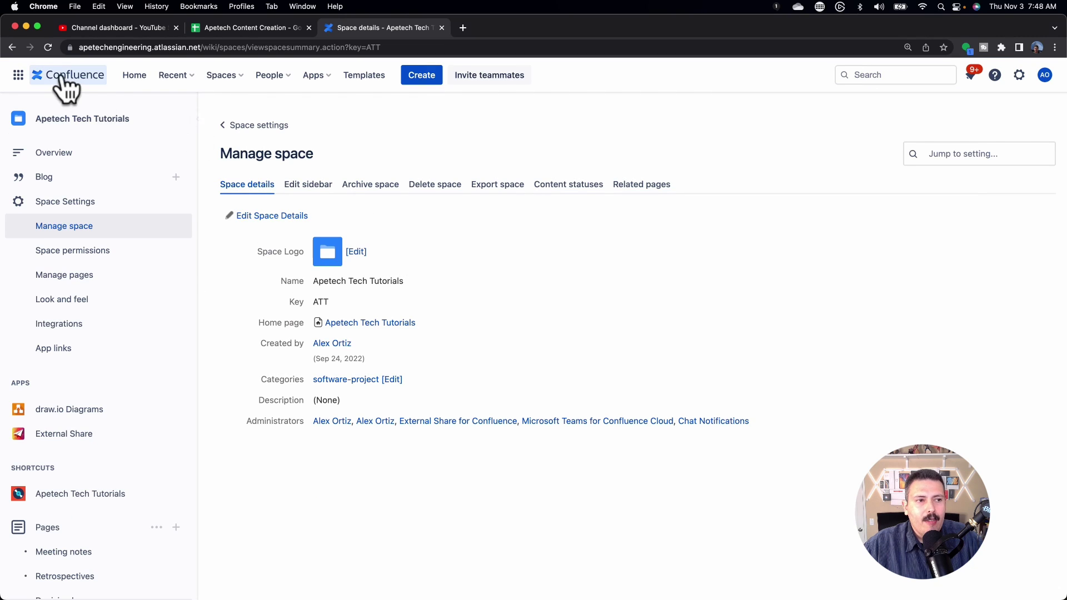
left_click(12, 48)
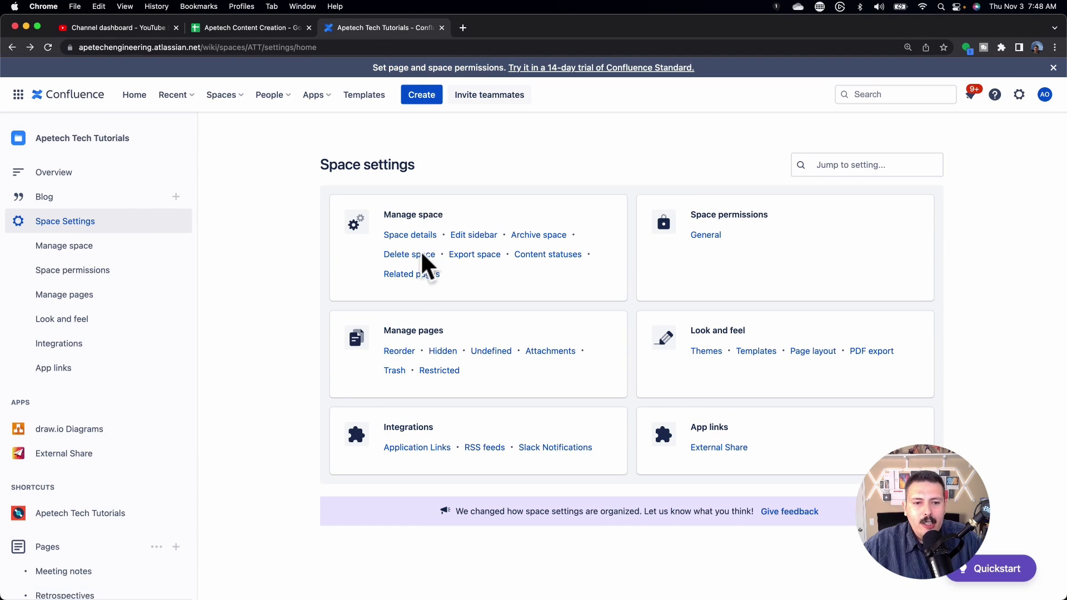
left_click(481, 257)
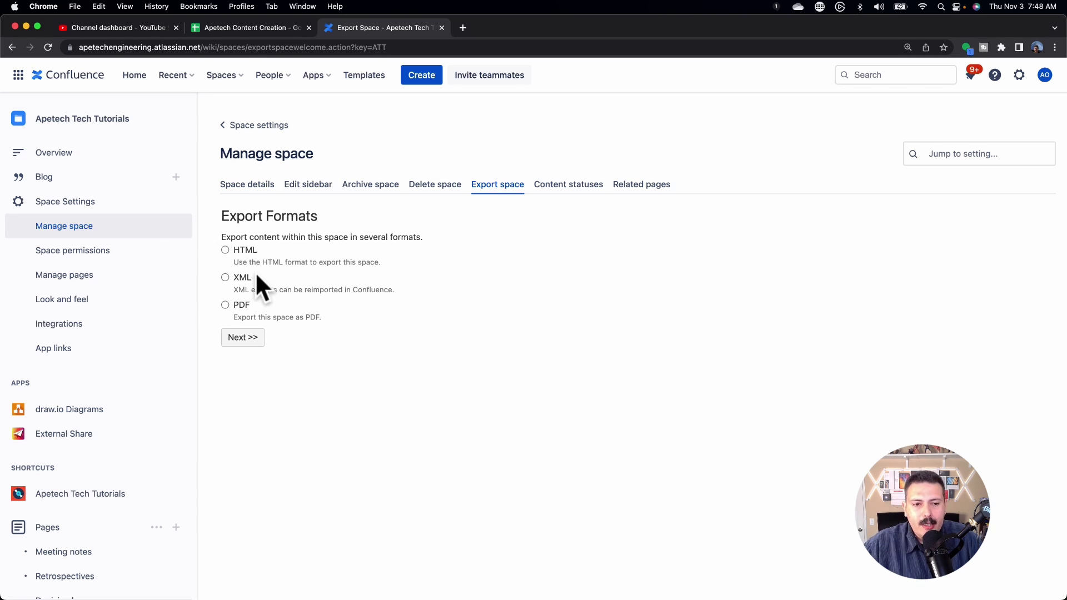
Choose XML, the reimportable export format, and continue to the XML export options
left_click_drag(259, 289, 393, 296)
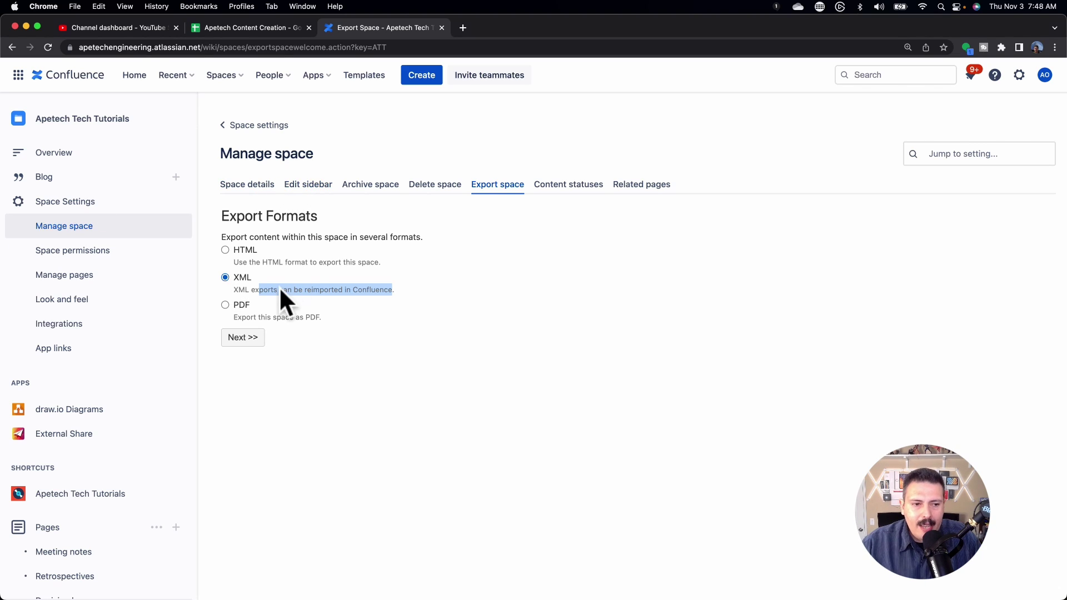
left_click(241, 338)
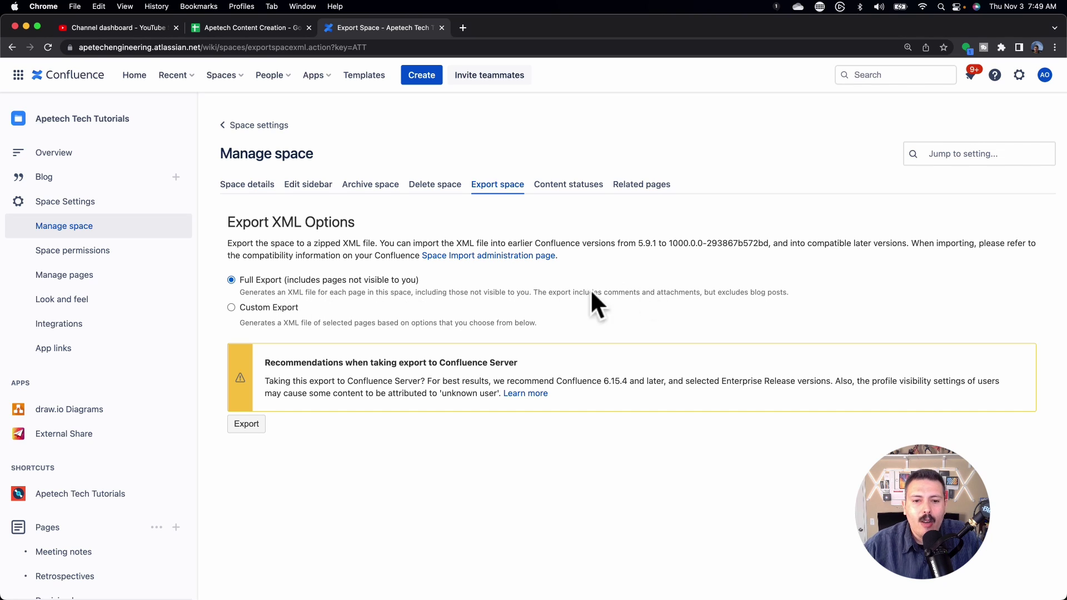
Preview Custom Export's page choices, revert to Full Export, and run the XML export
left_click(232, 308)
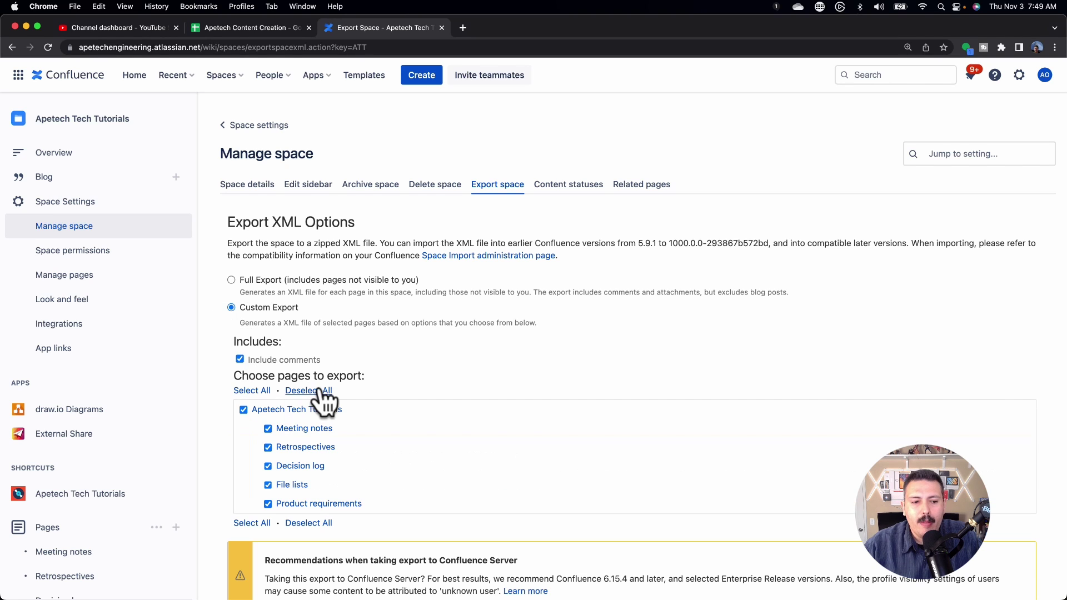
scroll(321, 411, "down", 2)
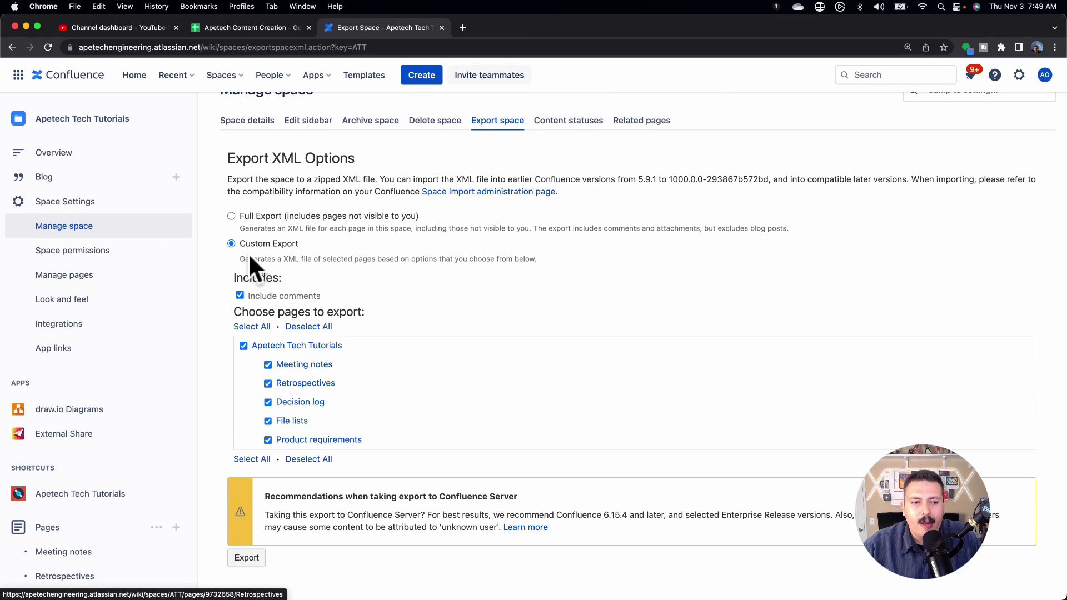
left_click(231, 217)
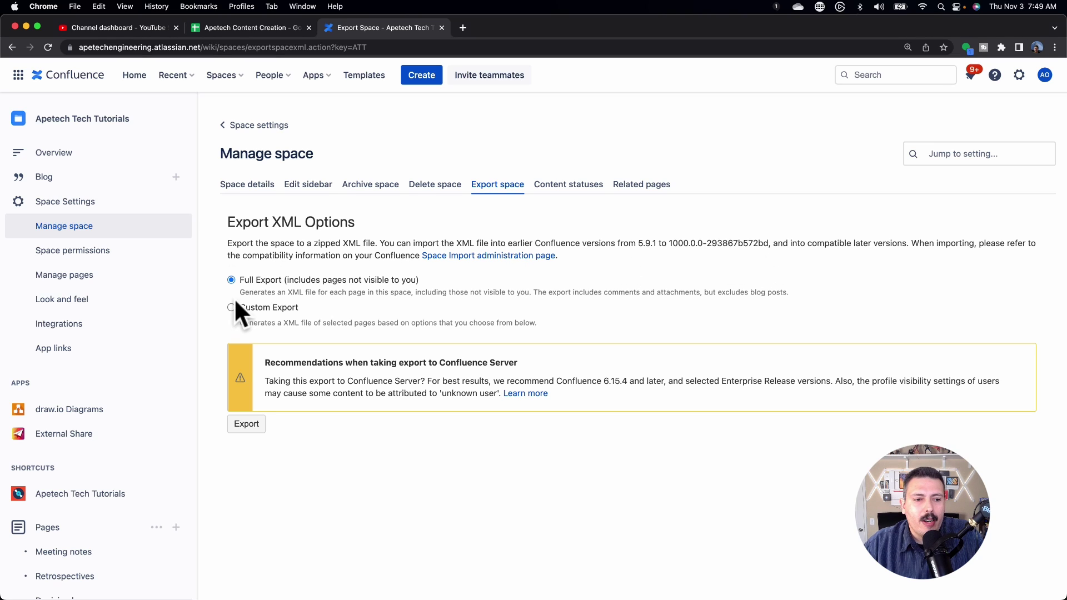
left_click(250, 421)
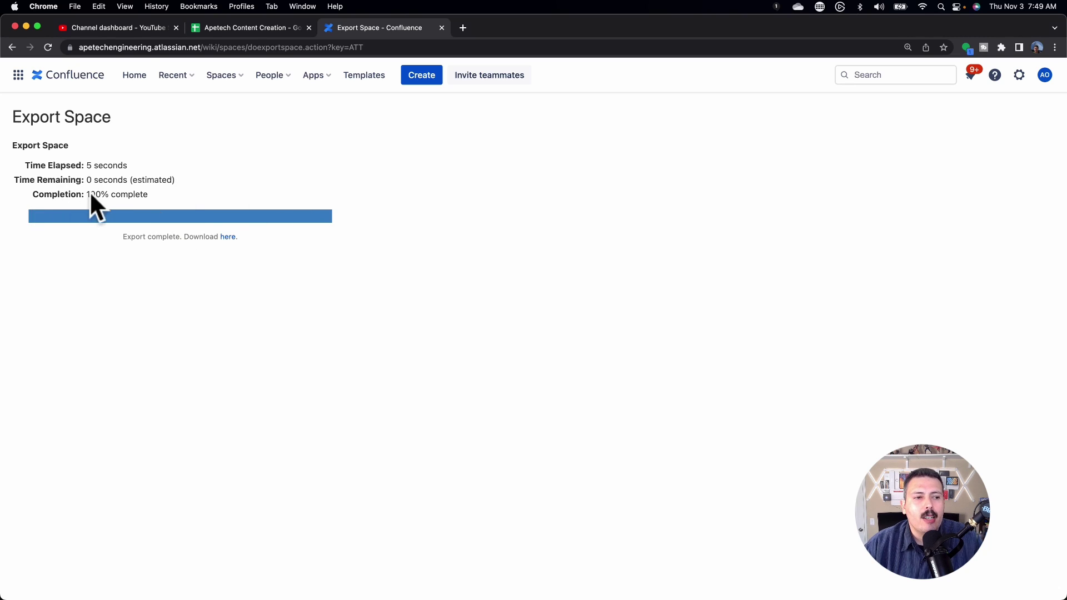
Download the finished zipped XML export of the space
left_click(228, 238)
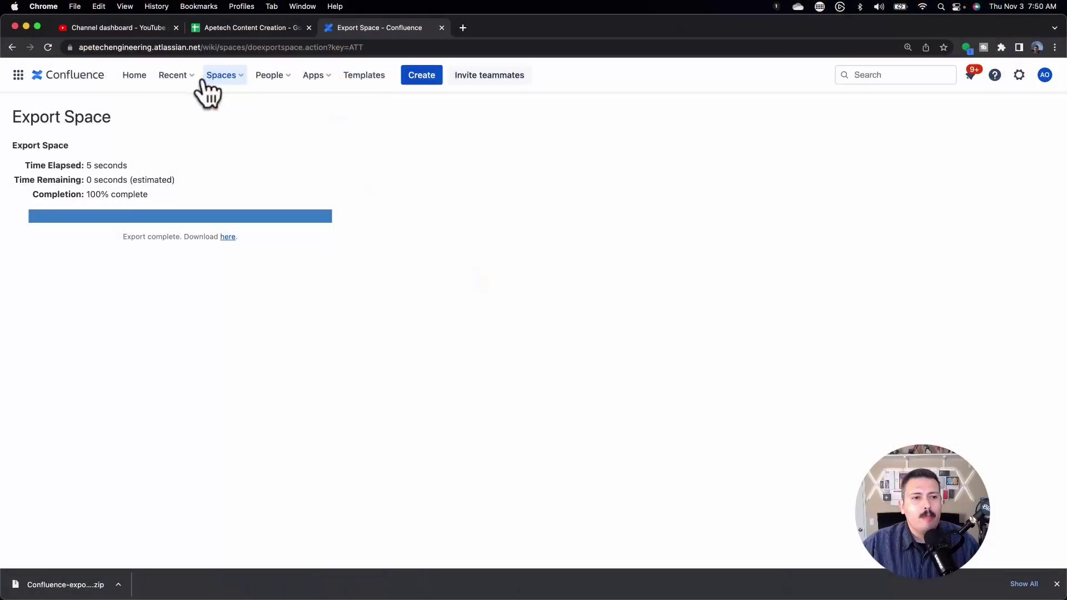
Reopen Apetech Tech Tutorials from all spaces and select its space key ATT in the URL
left_click(222, 82)
left_click(272, 300)
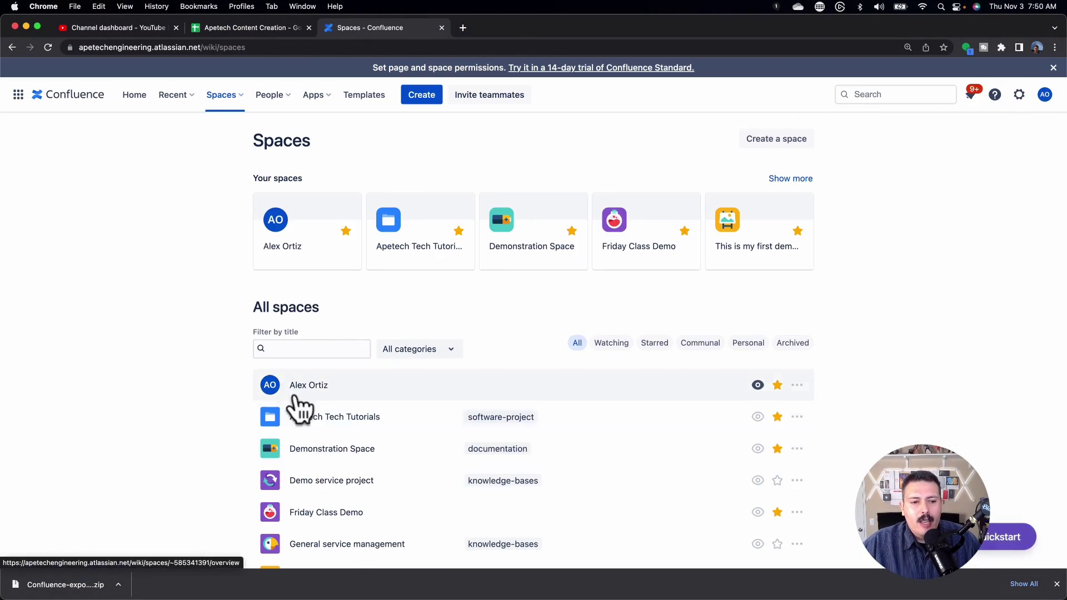
left_click(329, 426)
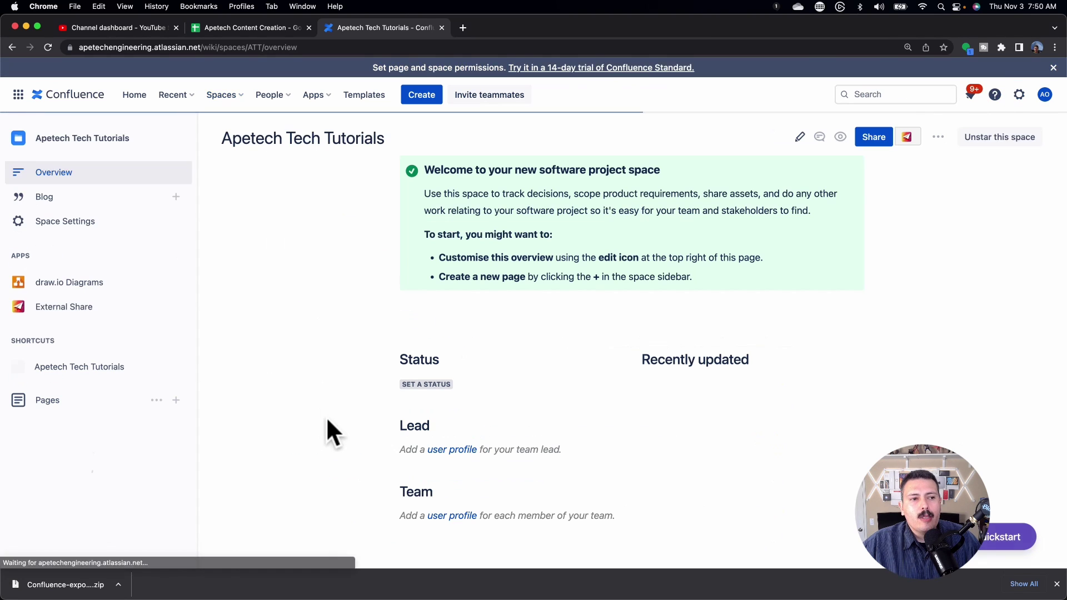
double_click(263, 47)
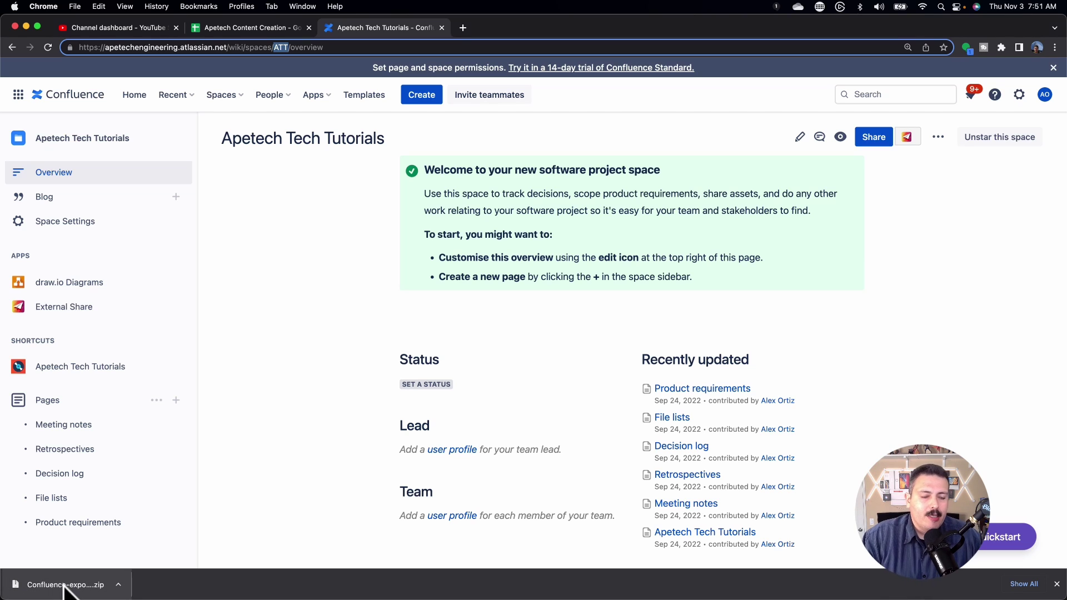
Go to Administration > Import Spaces and open the file picker for a space export
left_click(1019, 94)
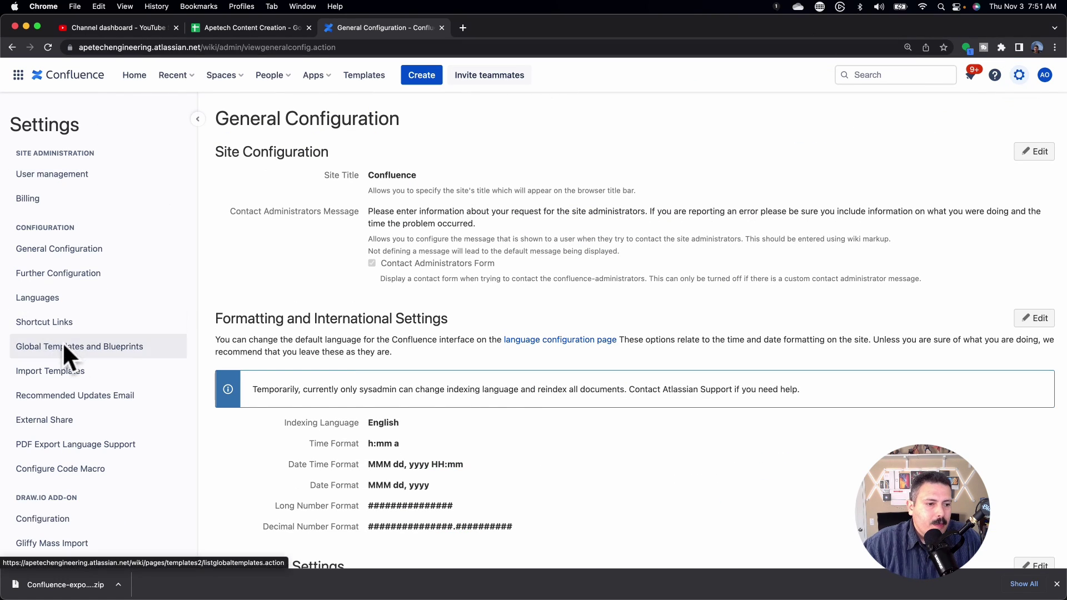
scroll(84, 440, "down", 5)
scroll(88, 441, "down", 9)
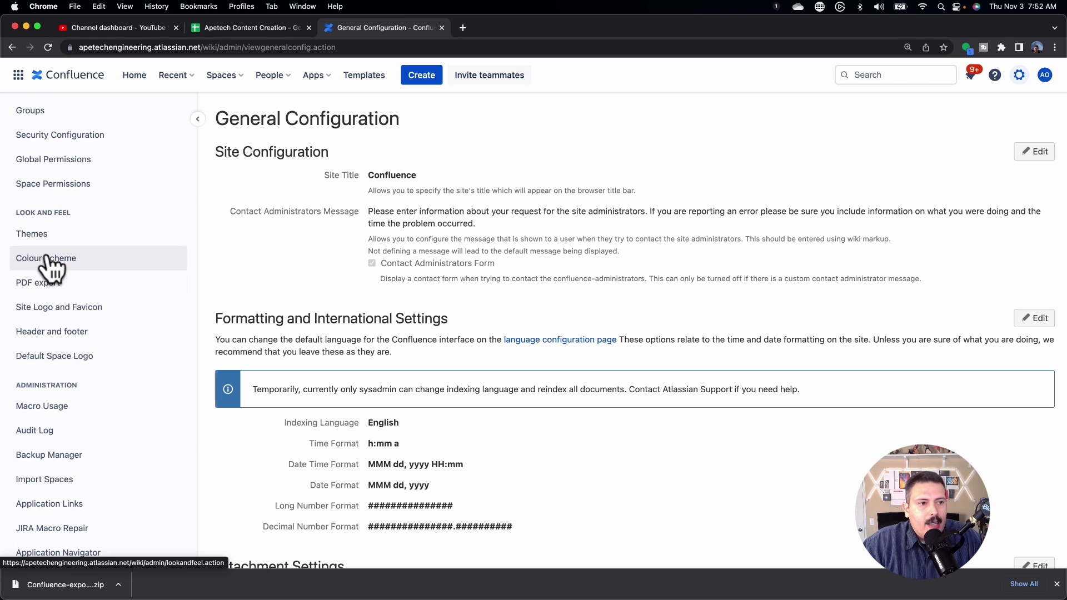
scroll(79, 370, "down", 1)
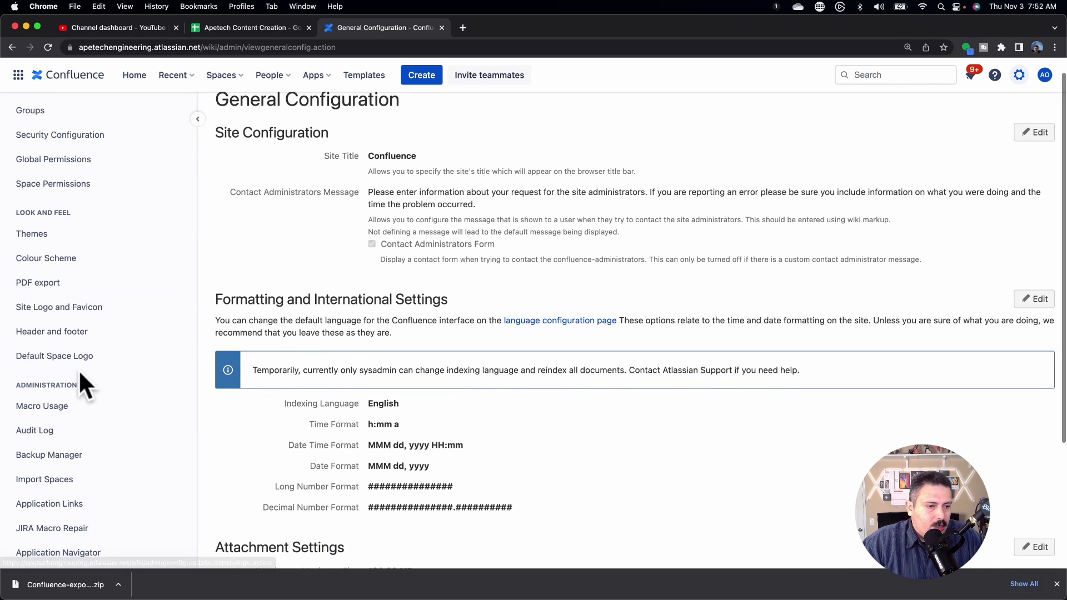
left_click(38, 483)
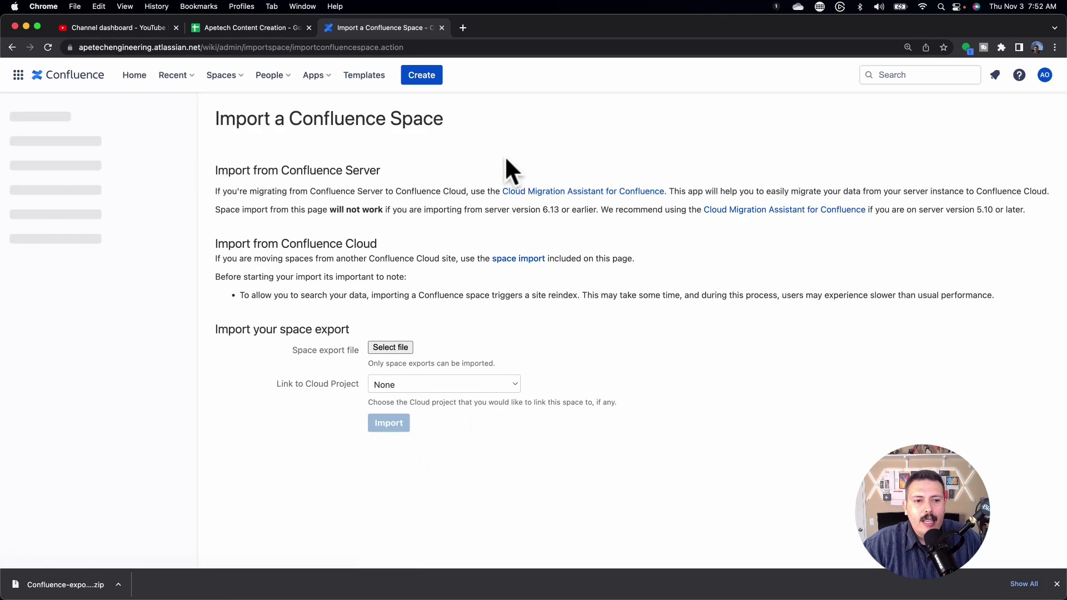
left_click(390, 347)
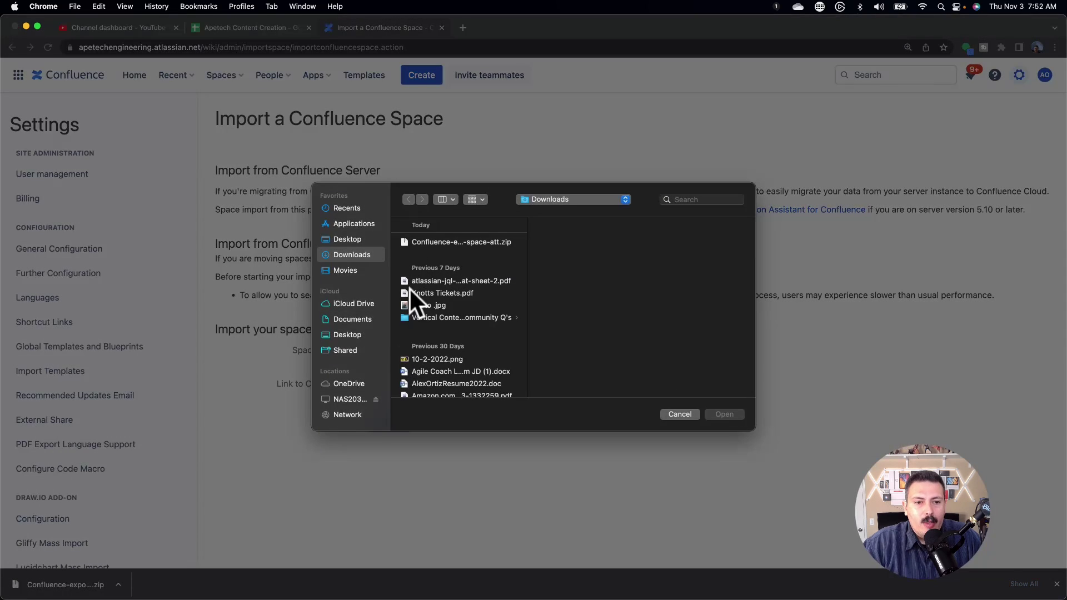
Upload Confluence-export-space-att.zip from the Downloads folder
left_click(445, 242)
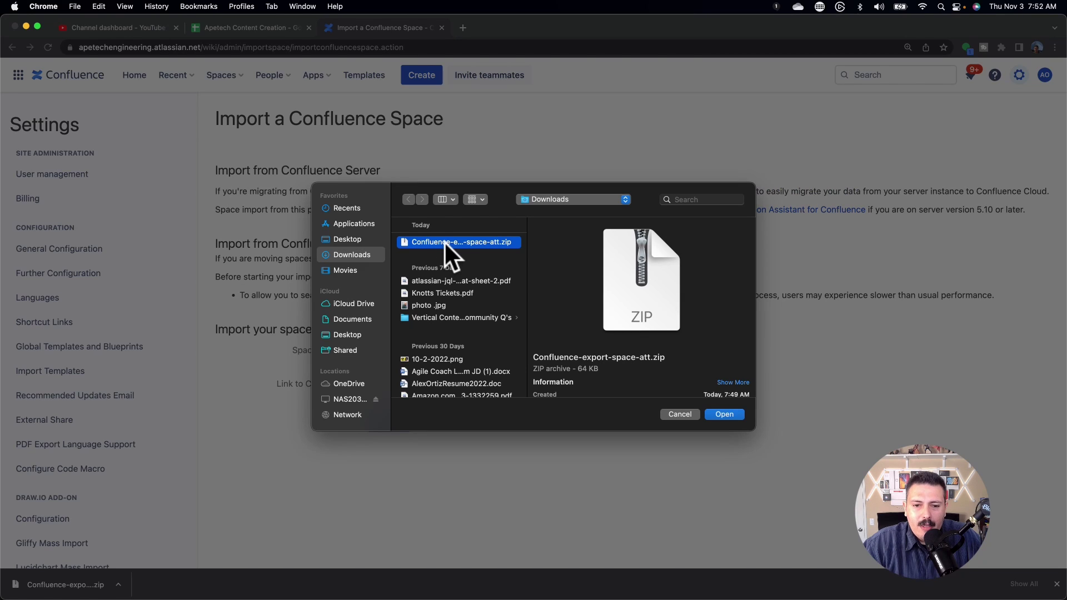
left_click(724, 415)
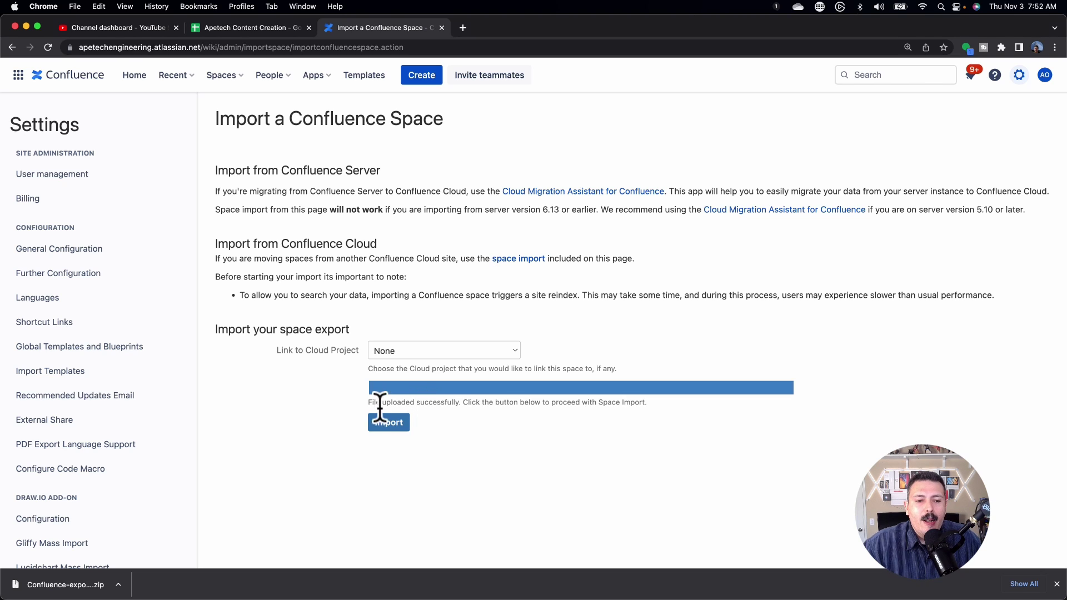
Import the uploaded ATT space export and let the progress run to 100%
left_click(387, 428)
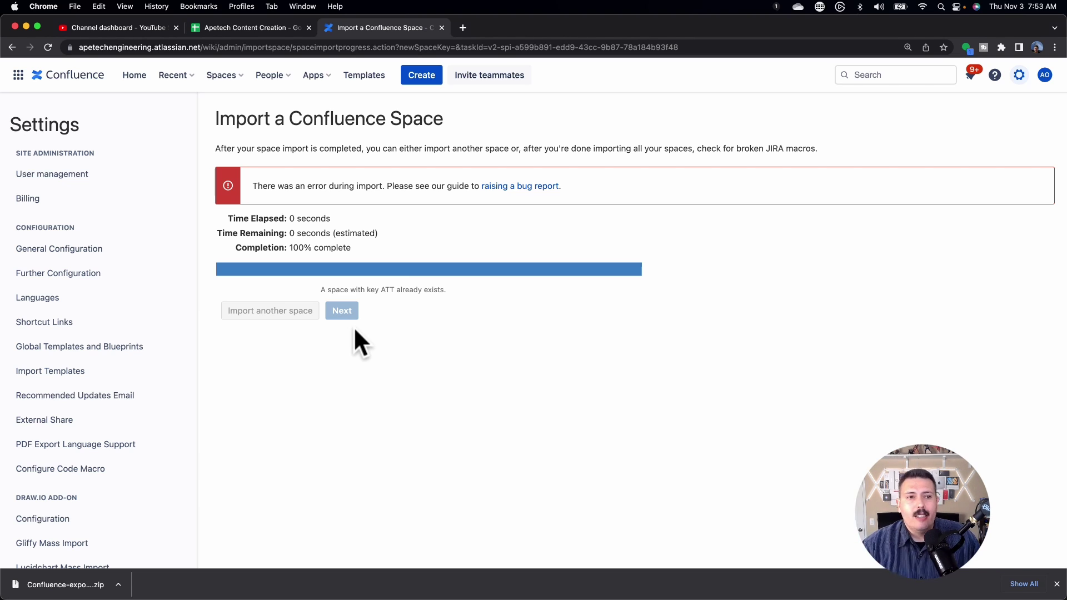
Return to the Apetech Tech Tutorials (ATT) space and review its five pages in the sidebar
left_click(221, 78)
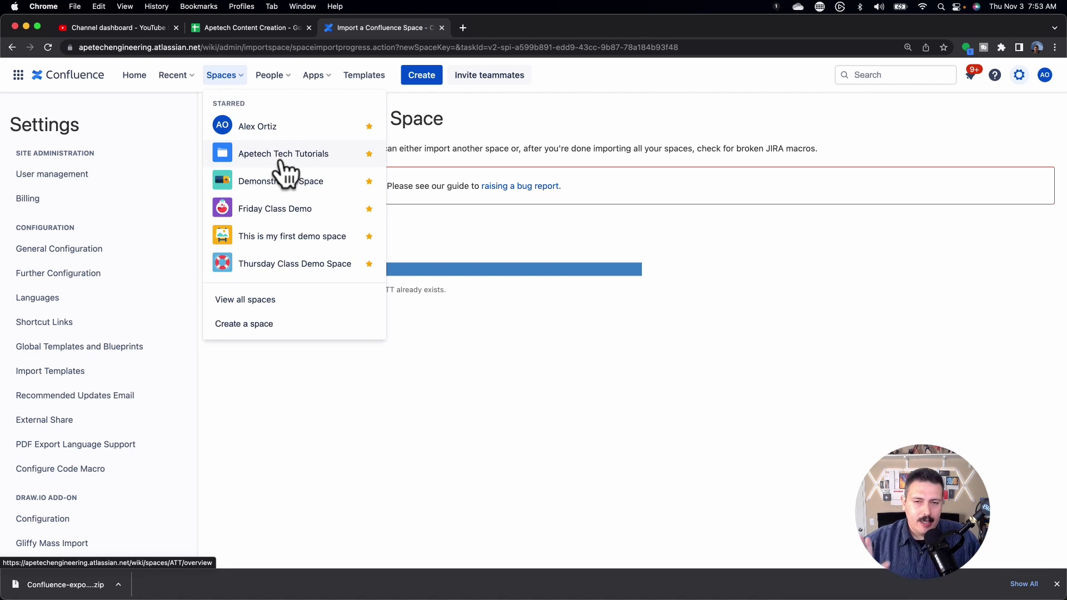
left_click(281, 161)
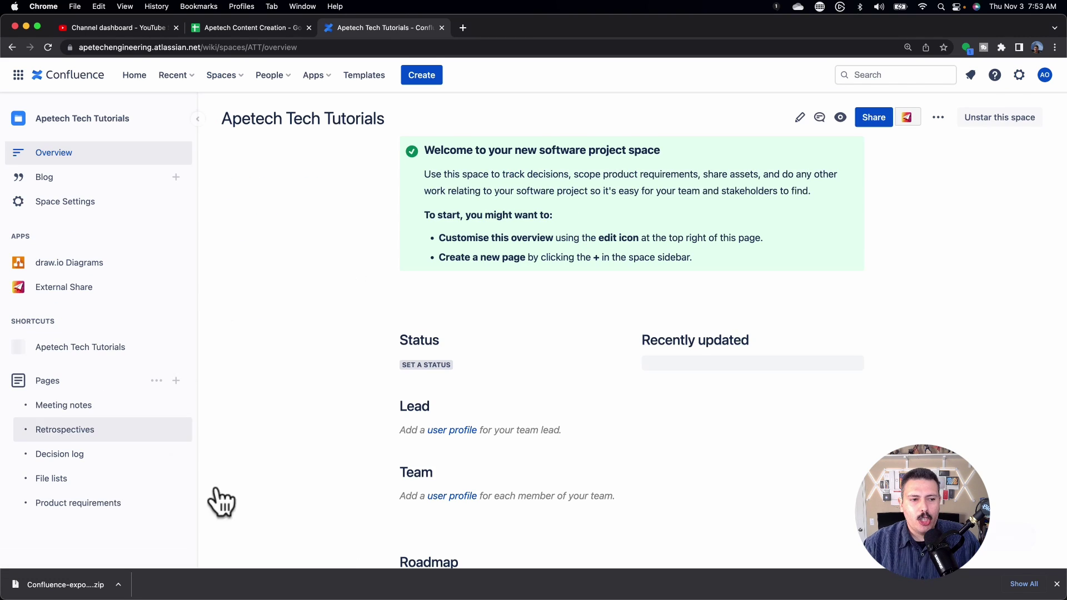
scroll(84, 481, "down", 5)
mouse_move(110, 461)
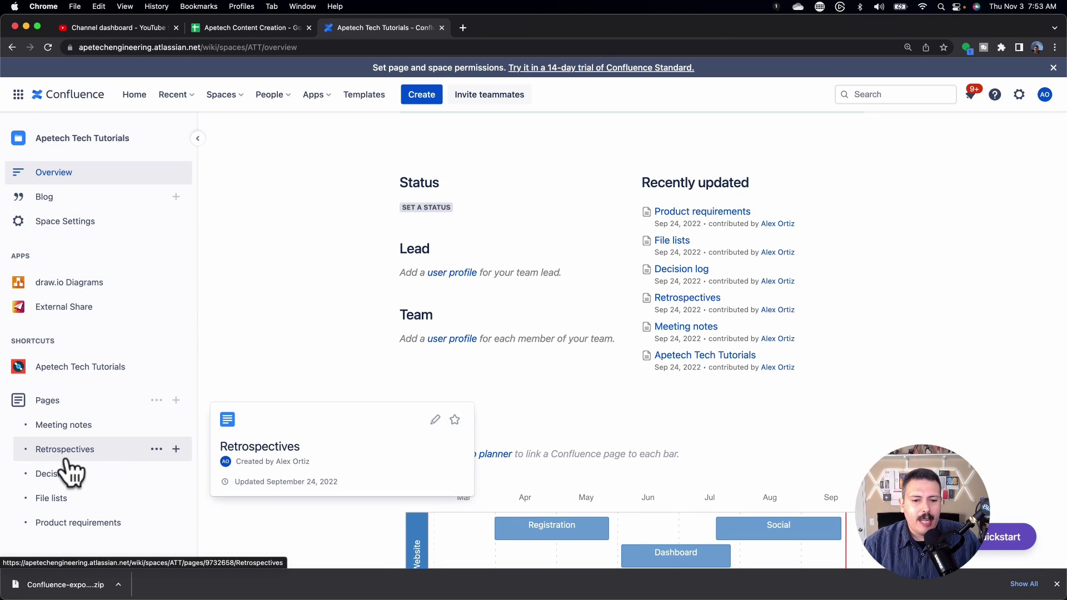
scroll(66, 470, "down", 2)
mouse_move(67, 476)
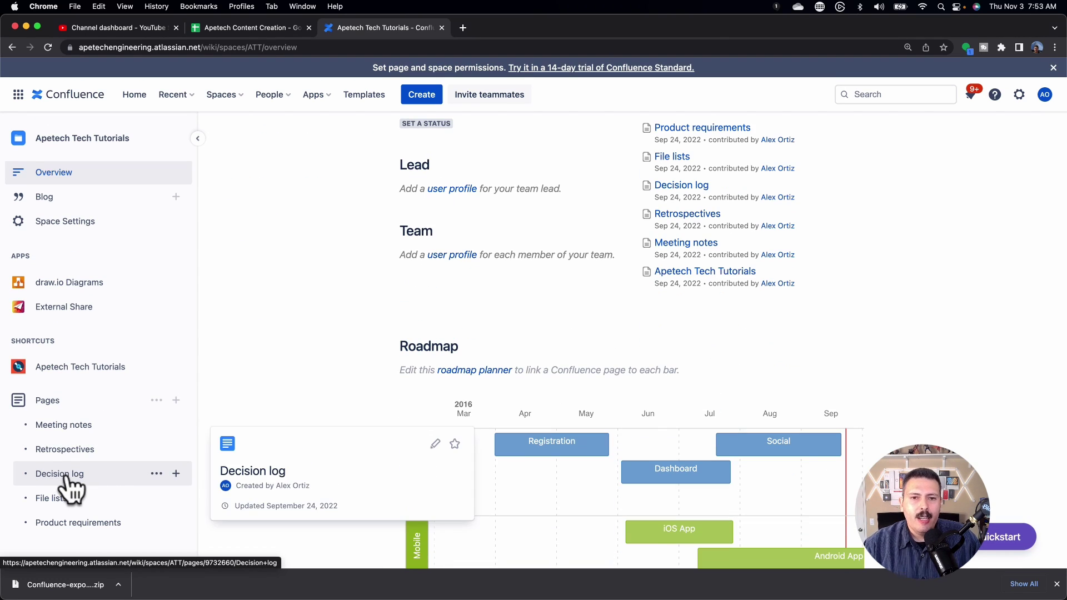